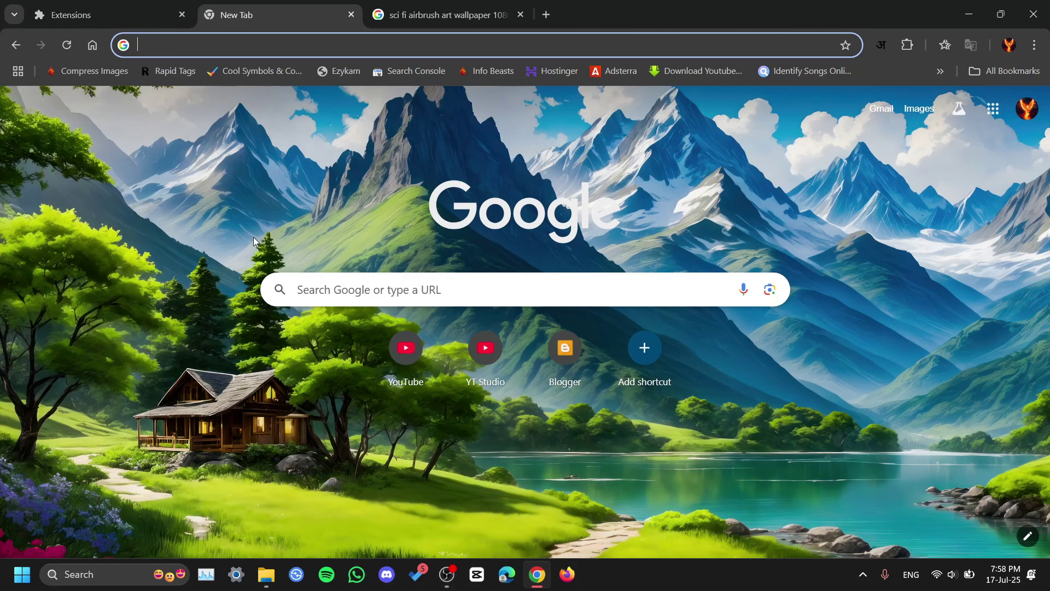
- Enable the Vortex 5.1.0 extension and load its home page in the new tab
click(123, 15)
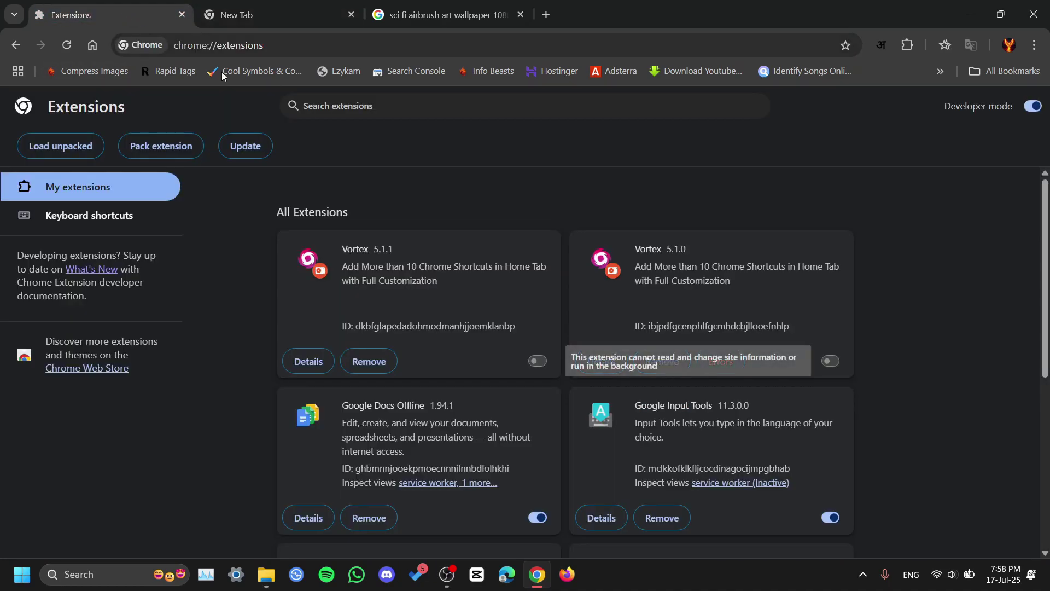
click(830, 361)
click(219, 15)
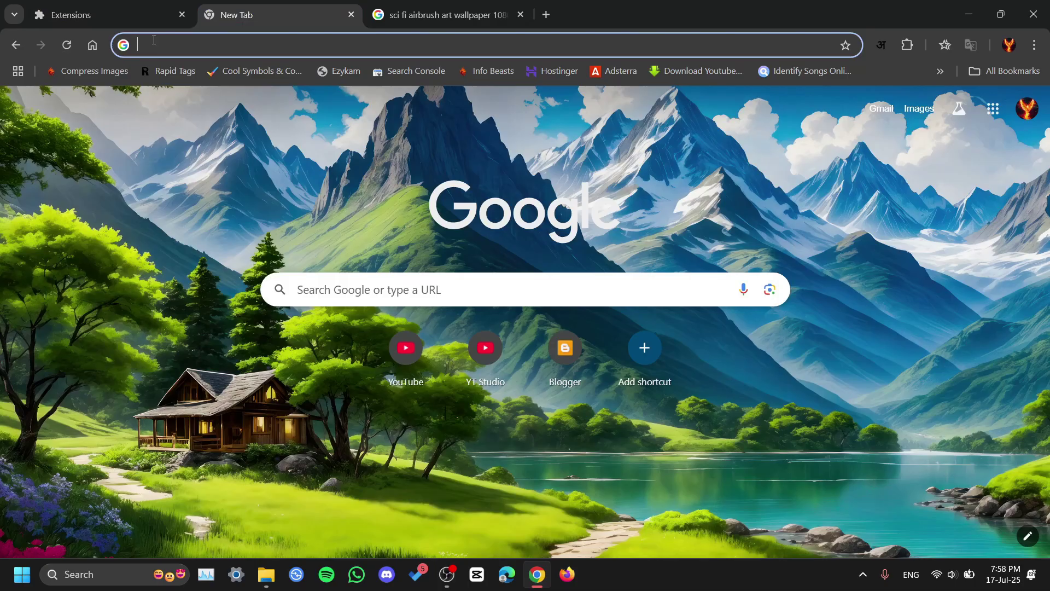
click(93, 45)
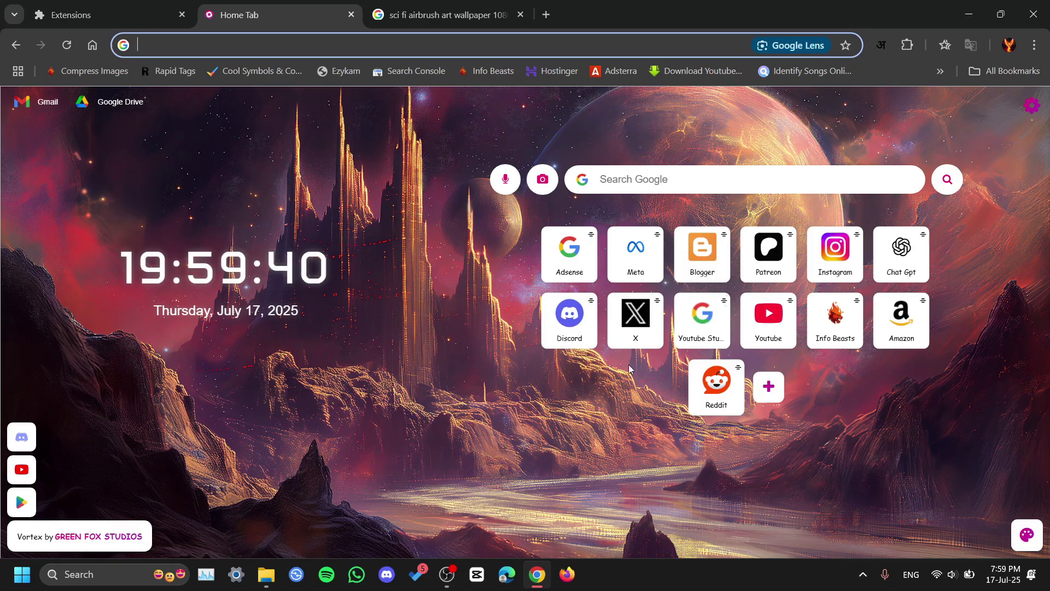
- Dismiss the new-shortcut editor without saving, then bring up the Customization panel
click(770, 386)
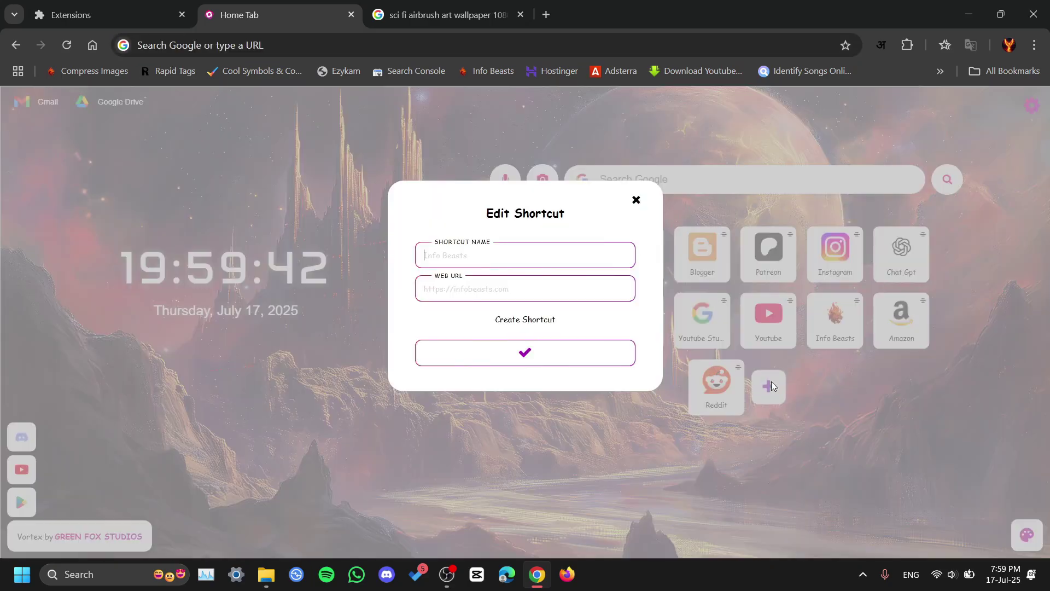
click(636, 199)
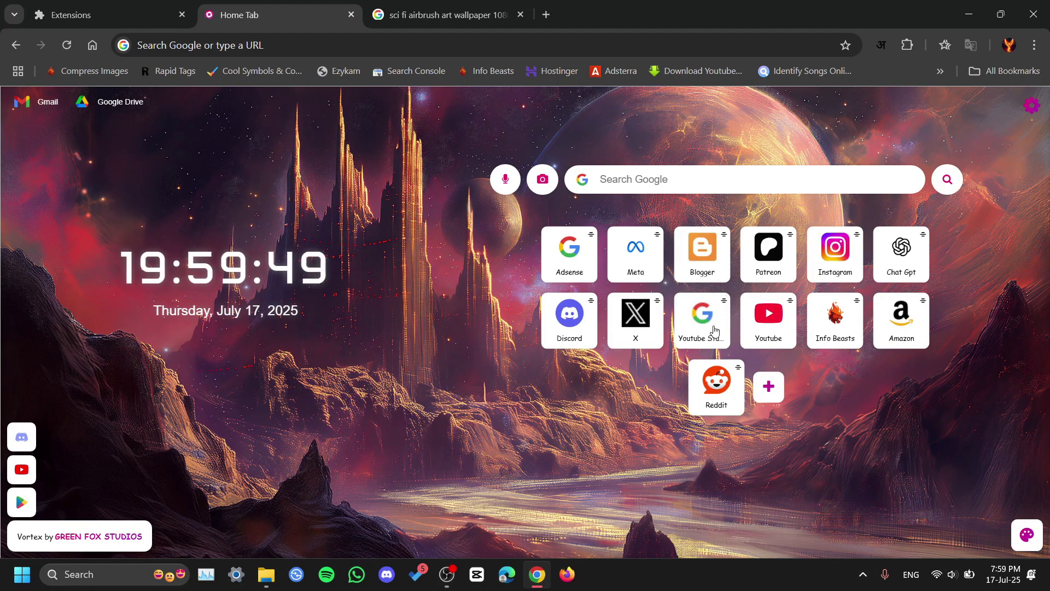
click(1028, 536)
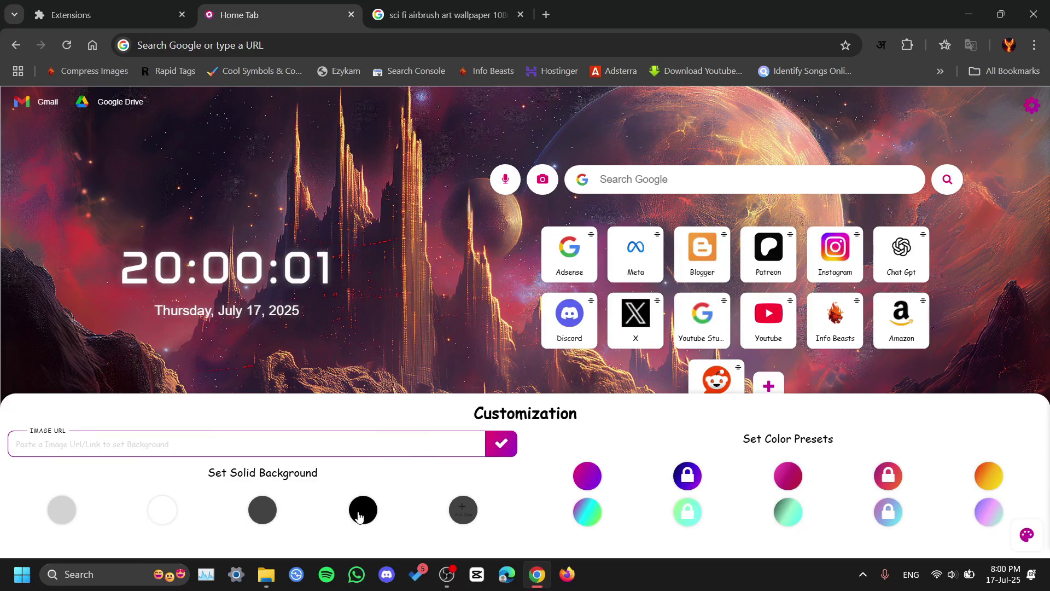
- Set a custom solid maroon background (RGB 93, 50, 50) and close Customization
click(464, 510)
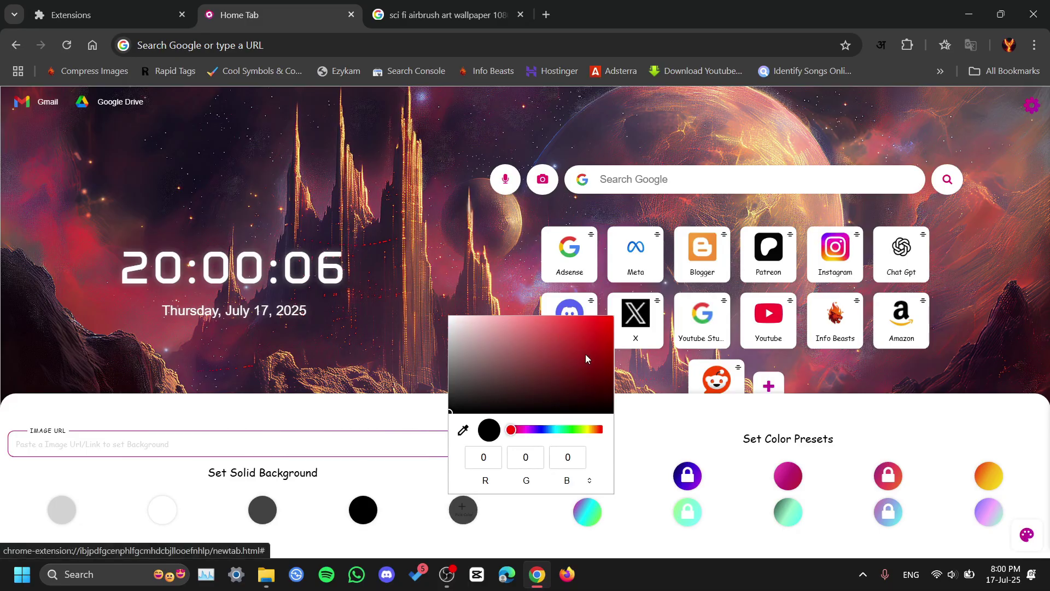
drag(586, 353, 526, 378)
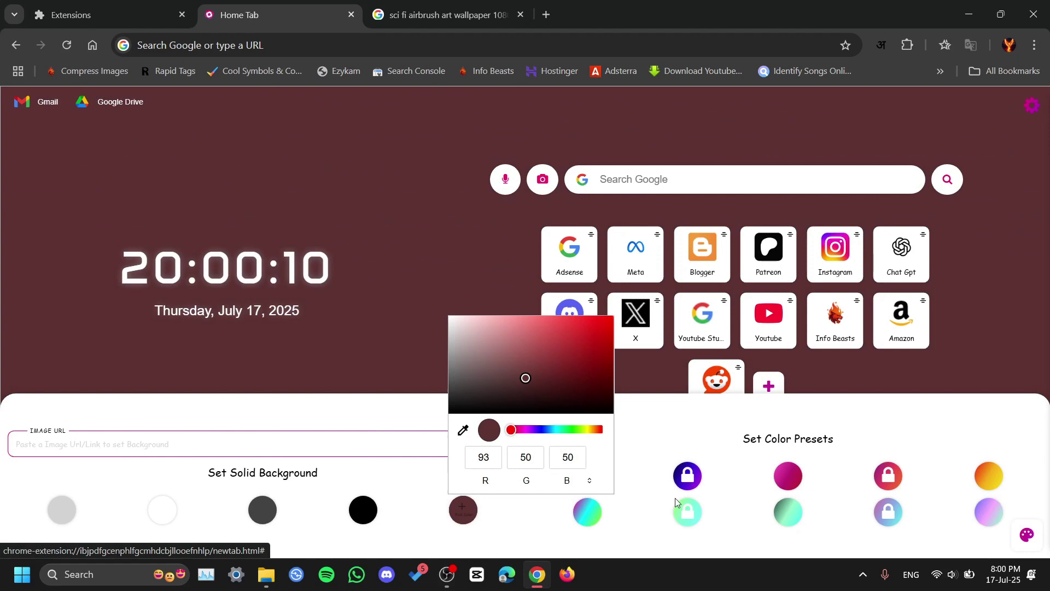
click(764, 479)
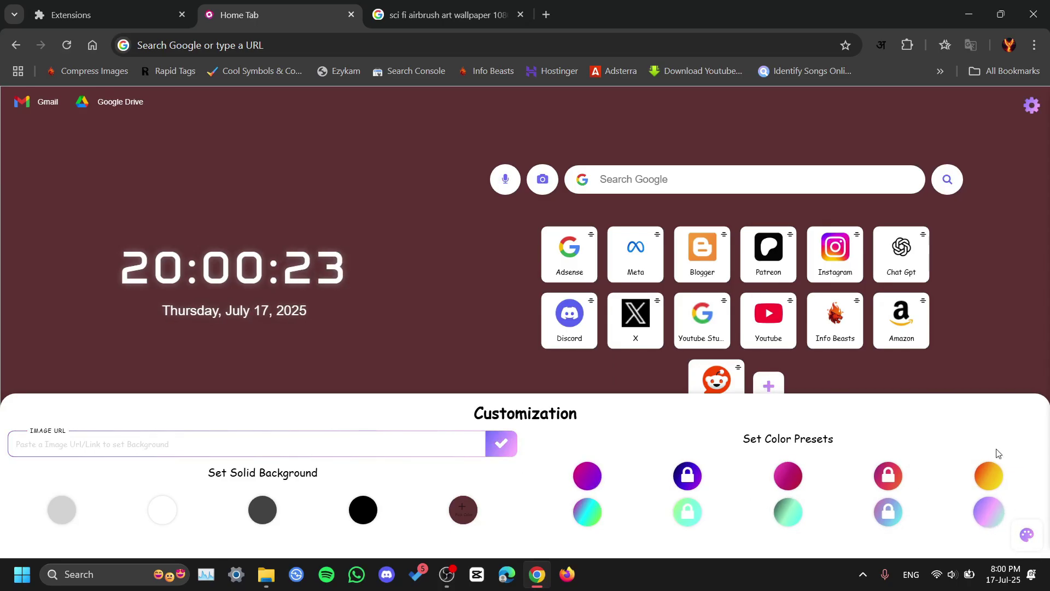
click(1028, 536)
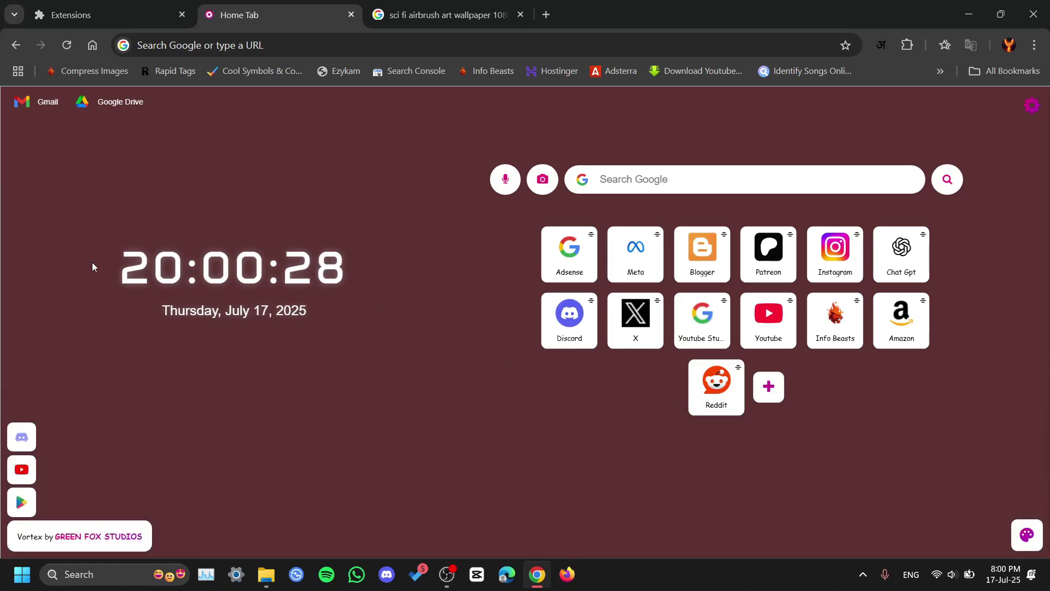
- In Vortex settings, toggle Show Clock off and back on, then enable Animate Settings Icon
click(1032, 106)
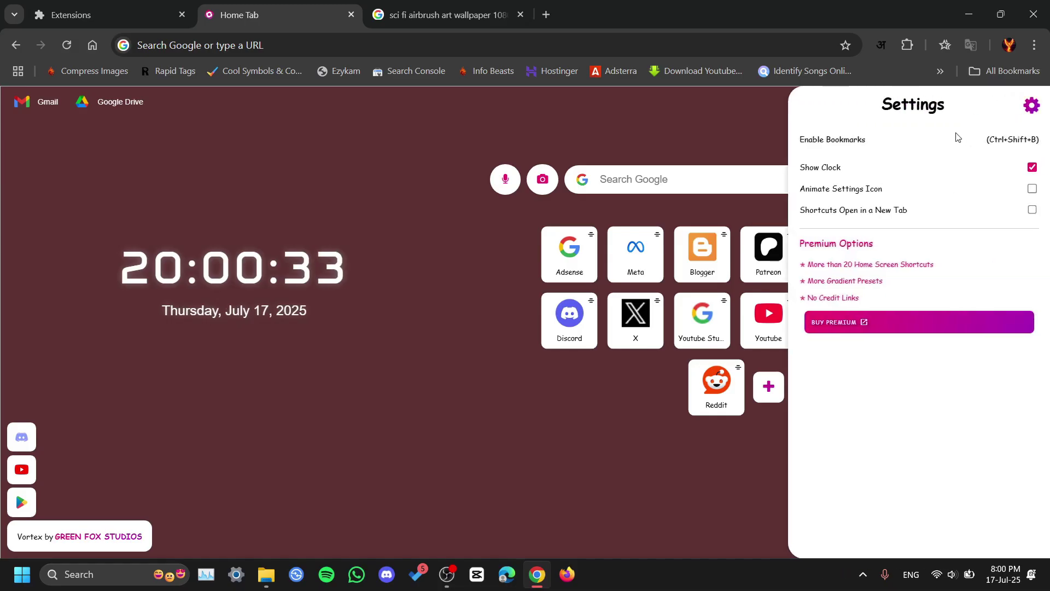
click(1032, 167)
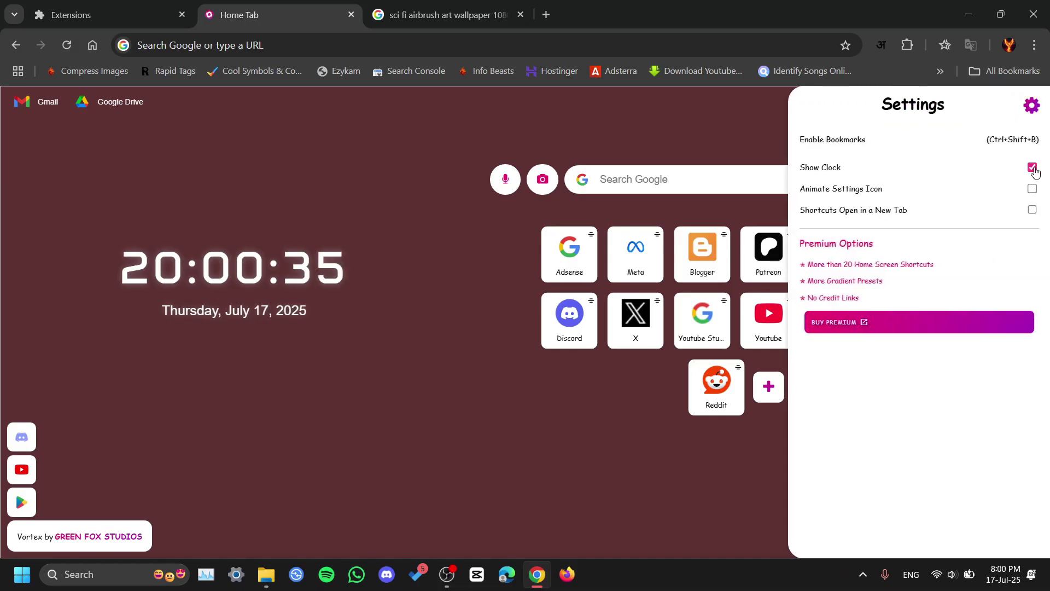
click(1033, 168)
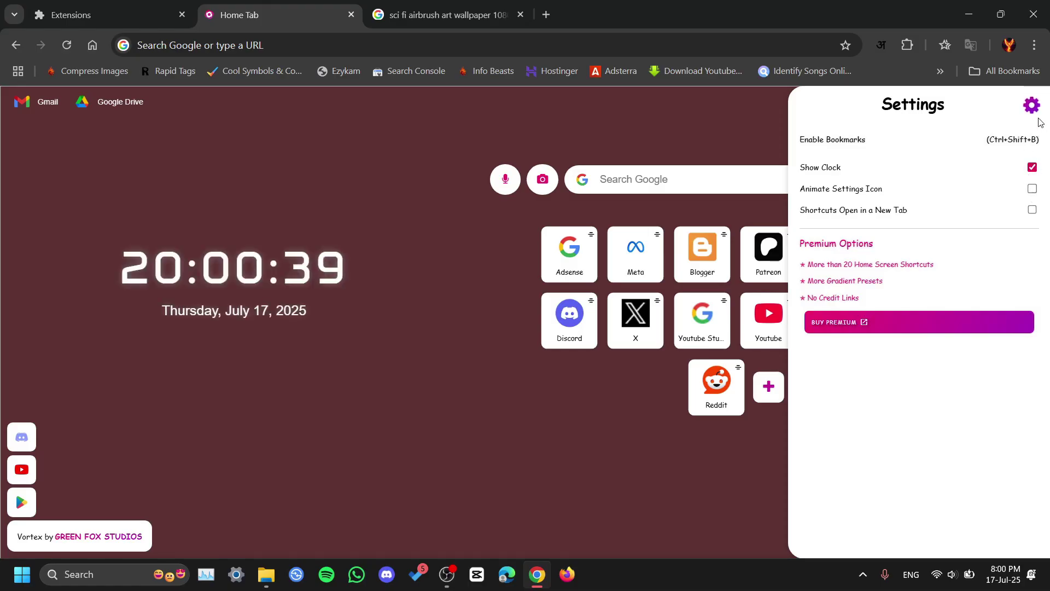
click(1032, 189)
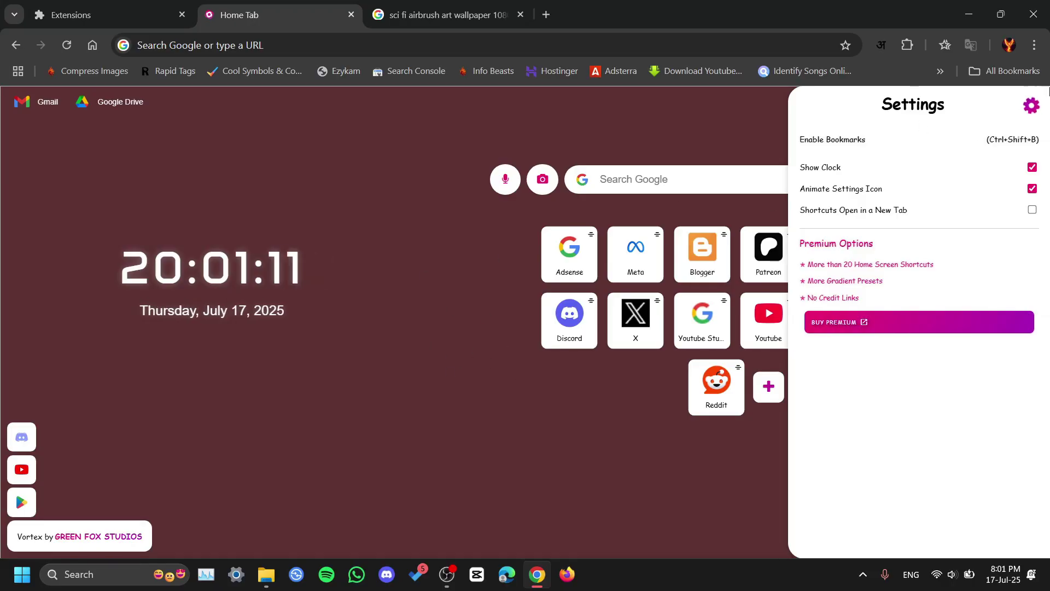
- Copy the image address of the sci-fi wallpaper preview from the search results
click(488, 4)
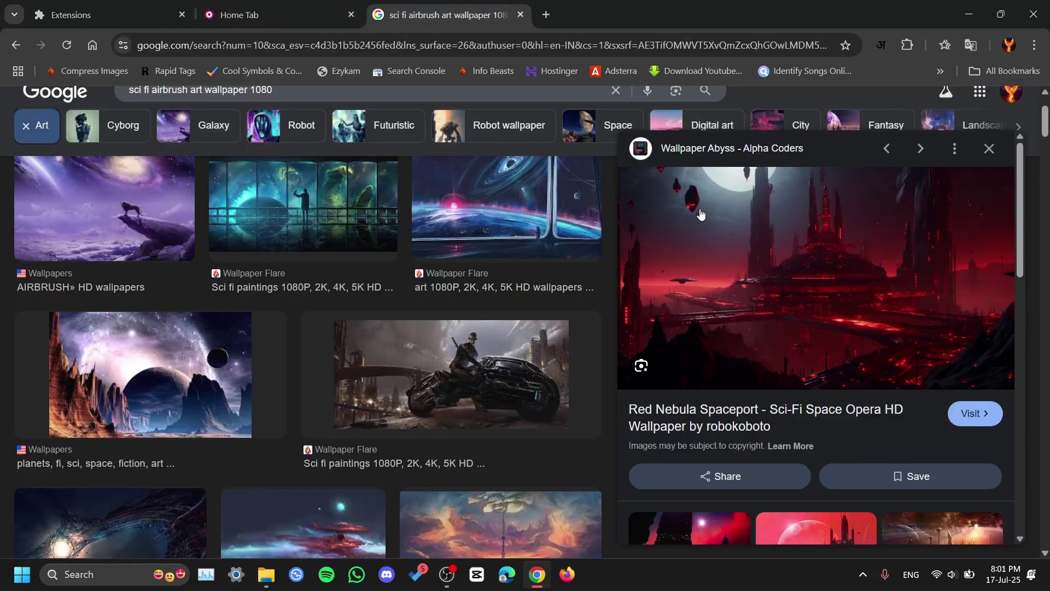
right_click(745, 237)
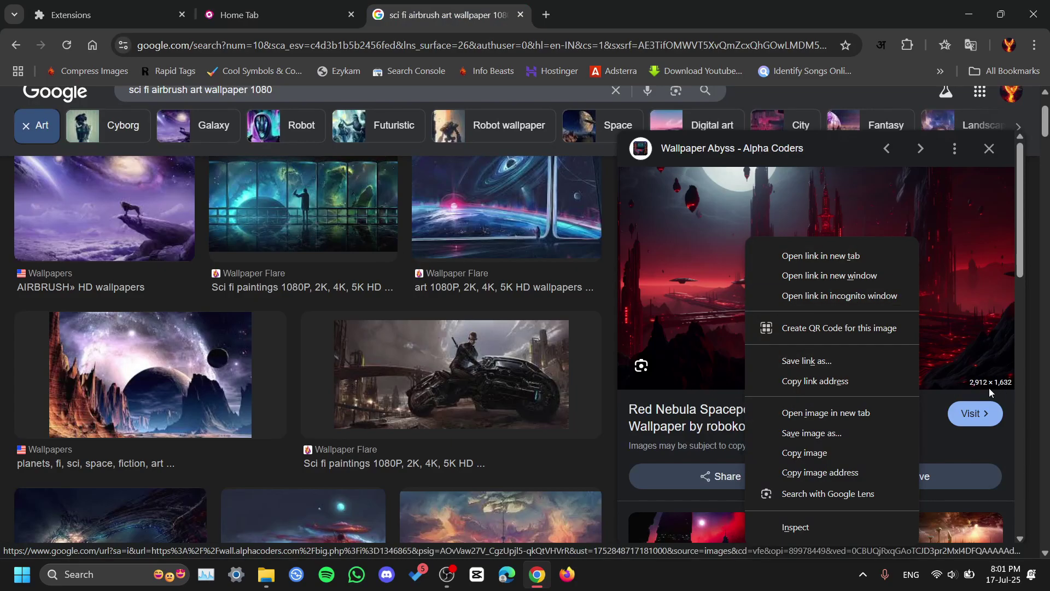
click(873, 473)
- Paste the copied address into Vortex's Image URL field and apply it as the background
click(273, 10)
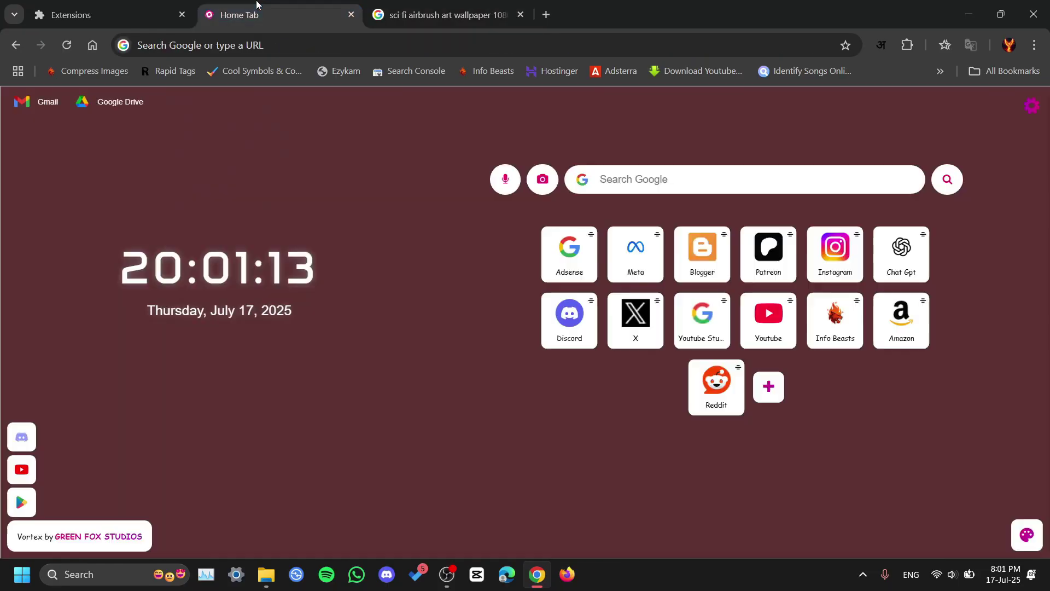
click(1018, 536)
click(254, 445)
text(https://images8.alphacoders.com/134/1346865.png)
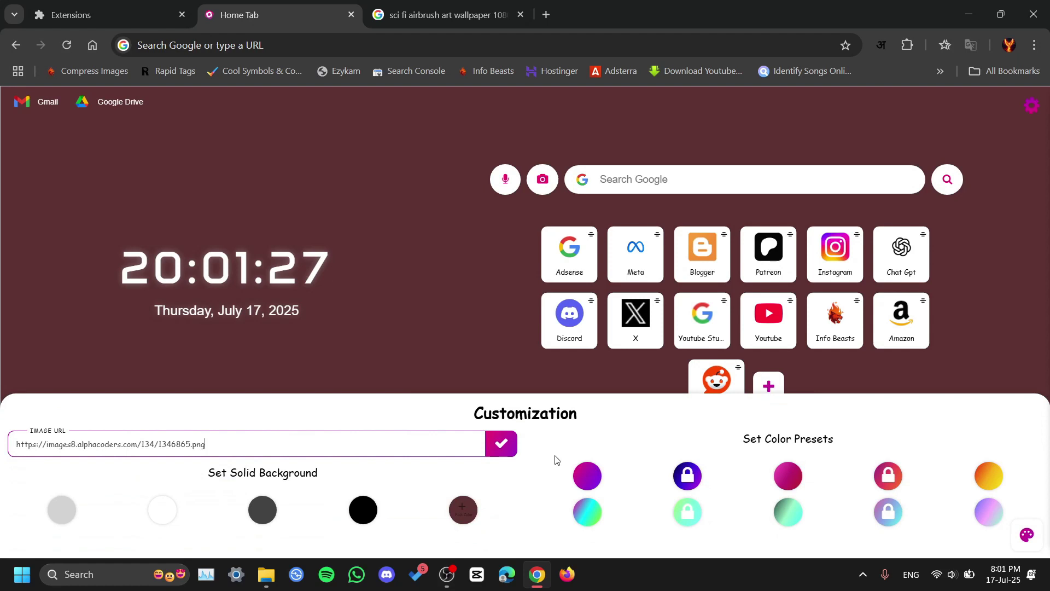
click(500, 443)
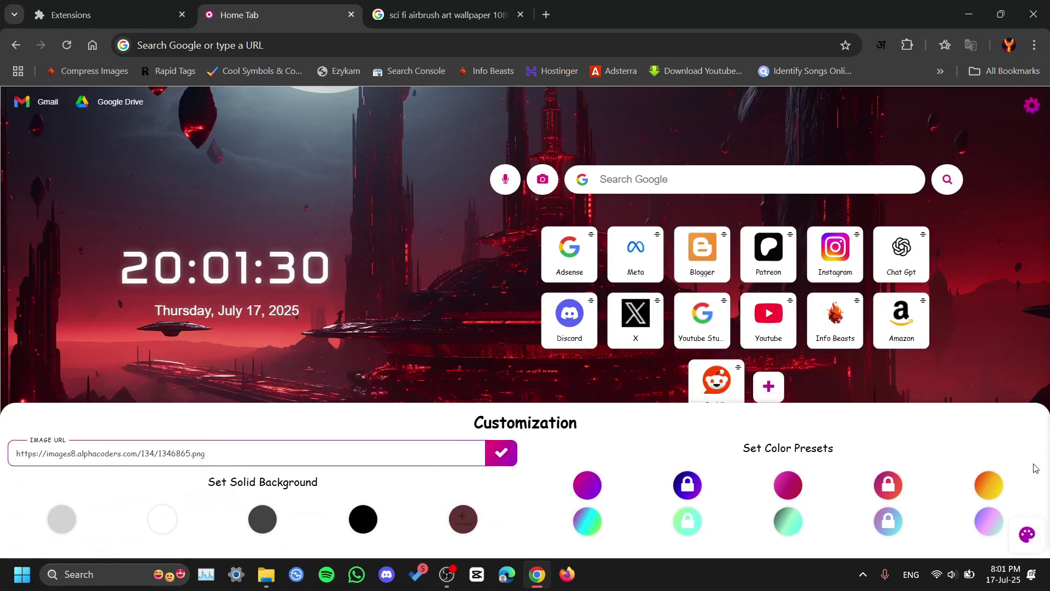
click(1006, 394)
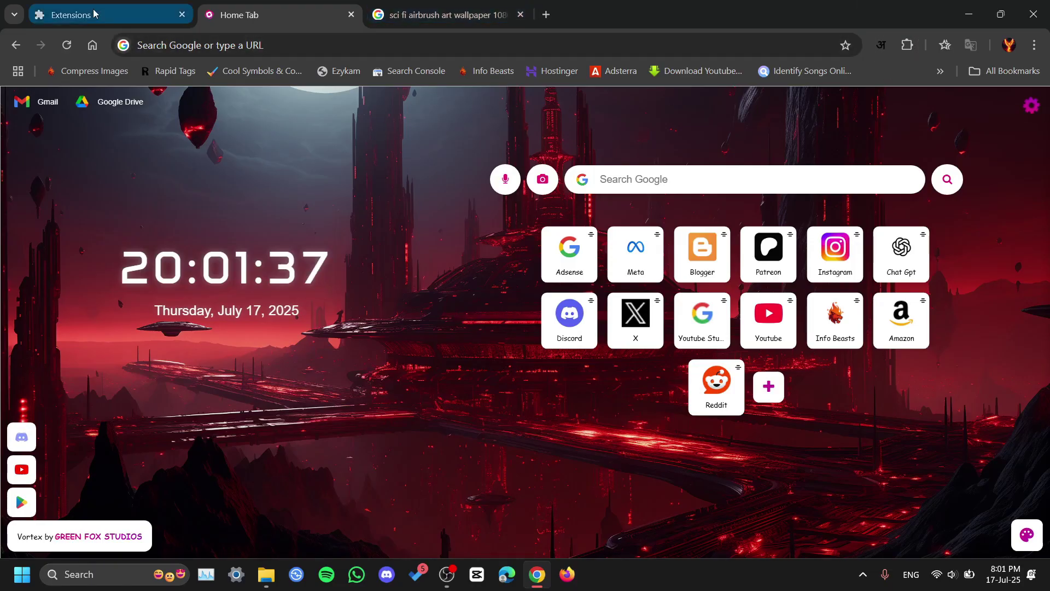
- Turn off Vortex 5.1.0 and apply Chrome's pink colour theme from Customize Chrome
click(110, 14)
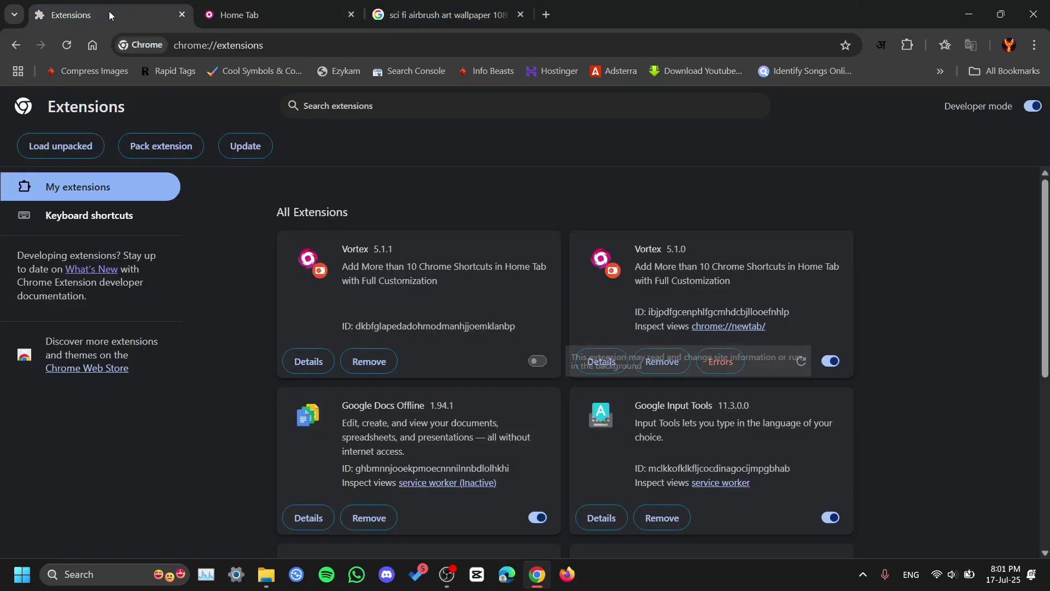
click(832, 361)
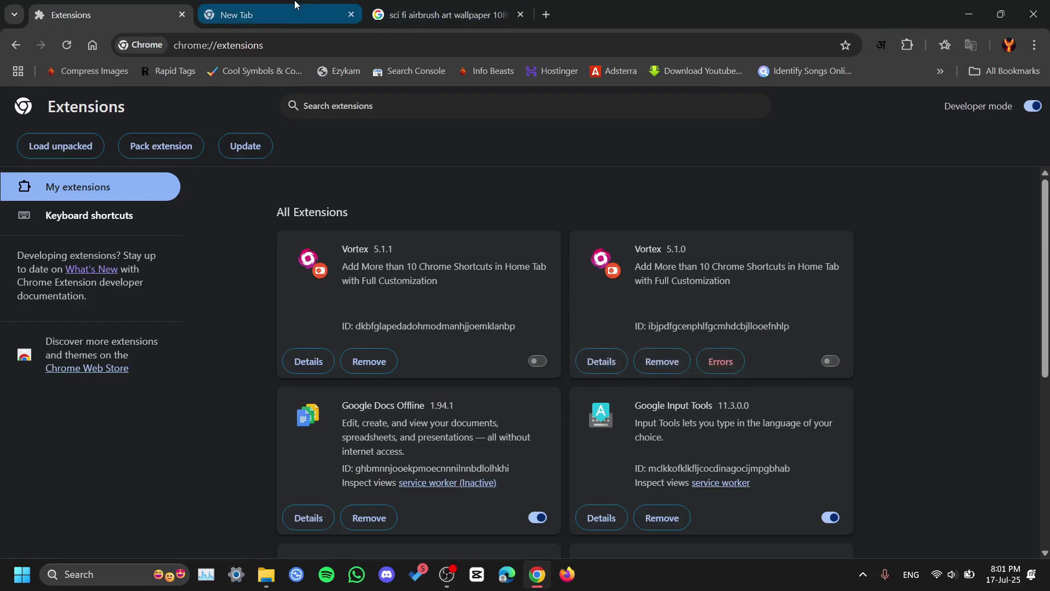
click(262, 15)
click(1028, 536)
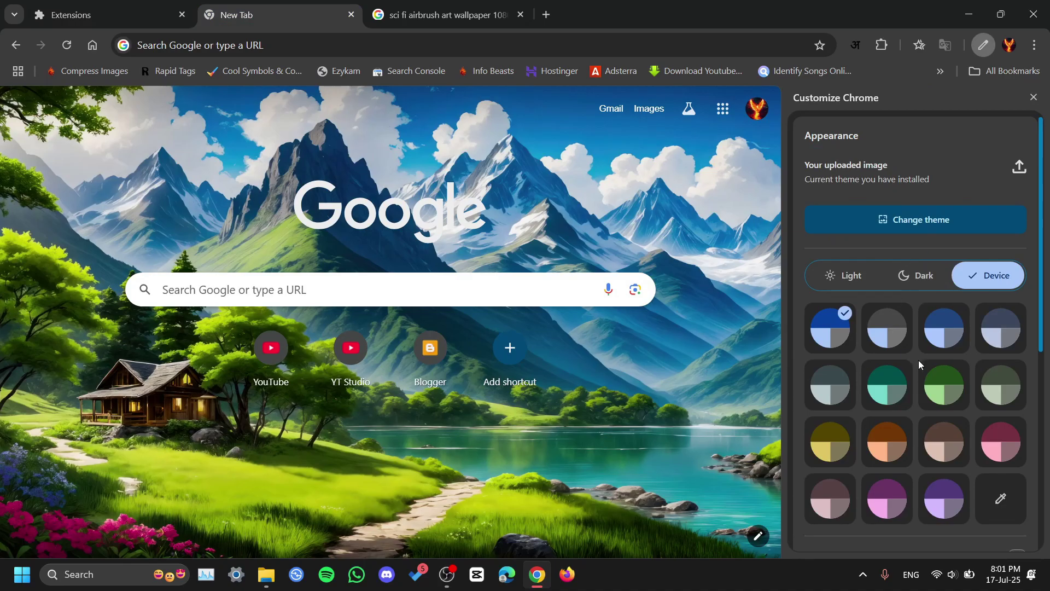
click(1004, 446)
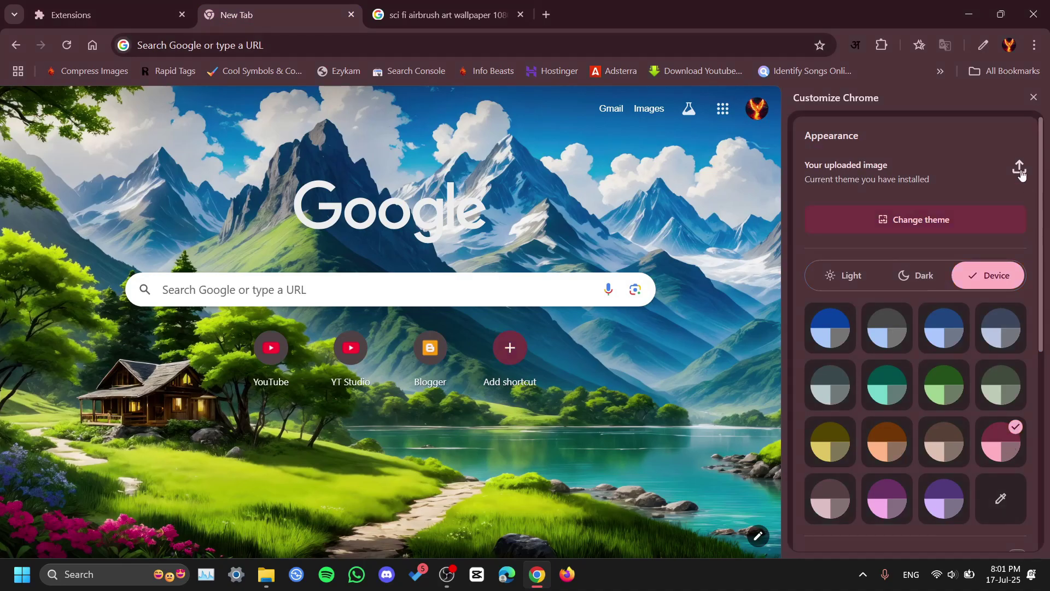
click(1031, 99)
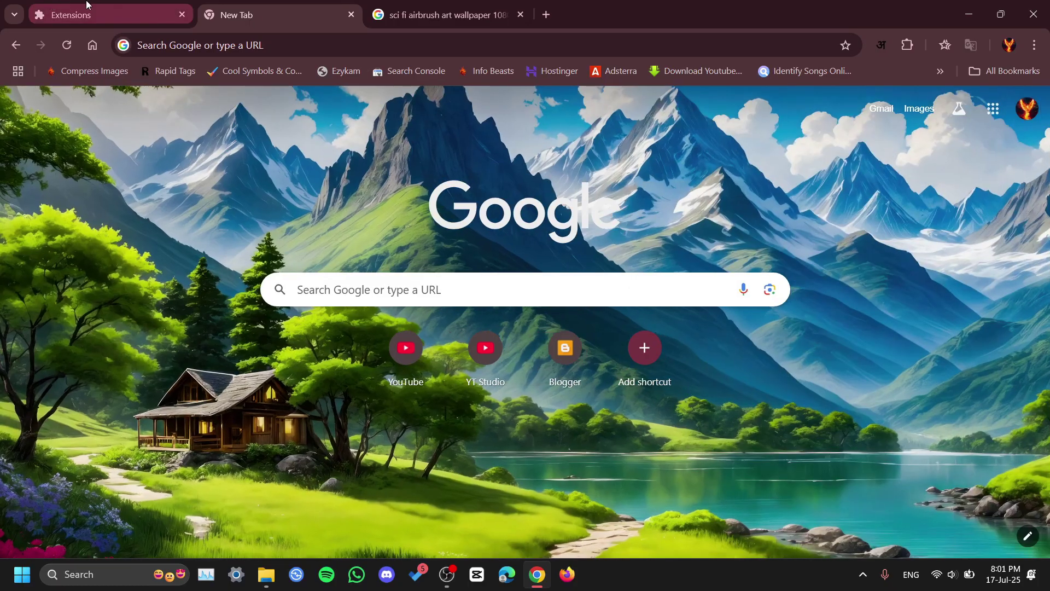
- Re-enable Vortex 5.1.0 and view its red sci-fi home page in the new tab
click(71, 15)
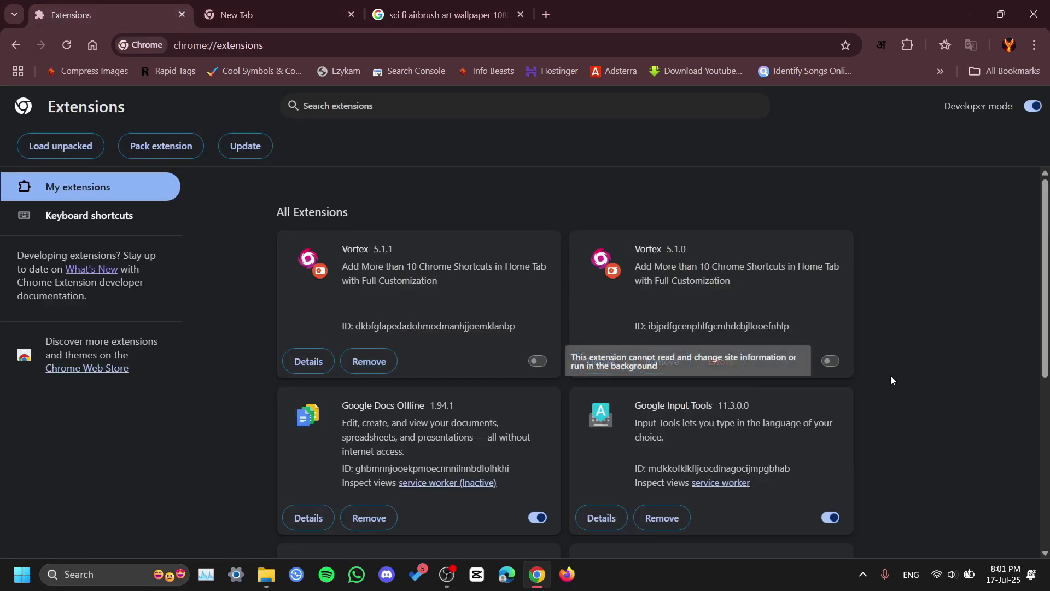
click(831, 361)
click(235, 15)
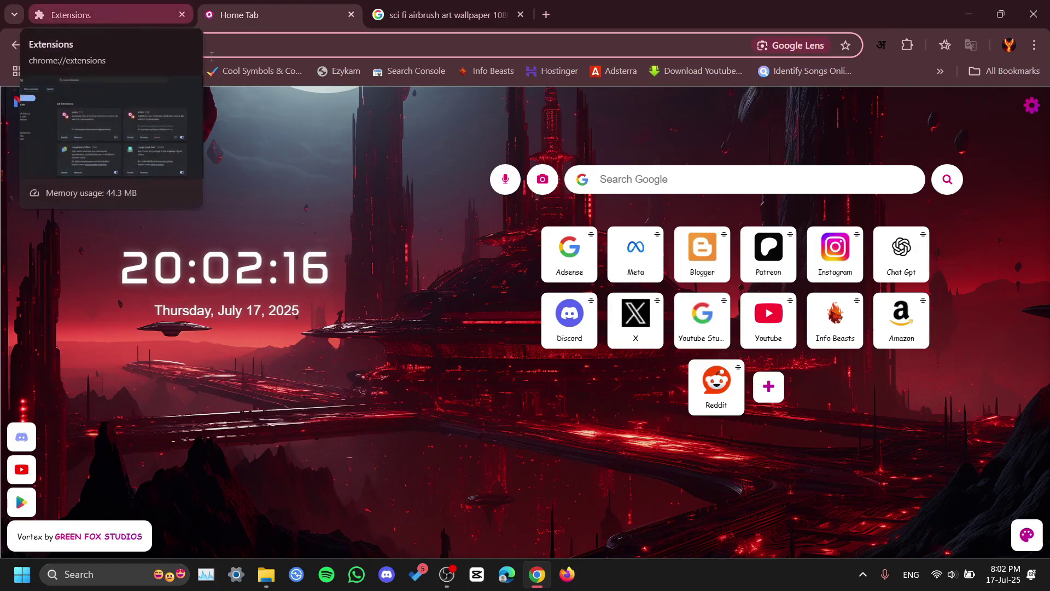
- On the extensions page, enable Vortex 5.1.1 and disable version 5.1.0
click(120, 7)
click(537, 361)
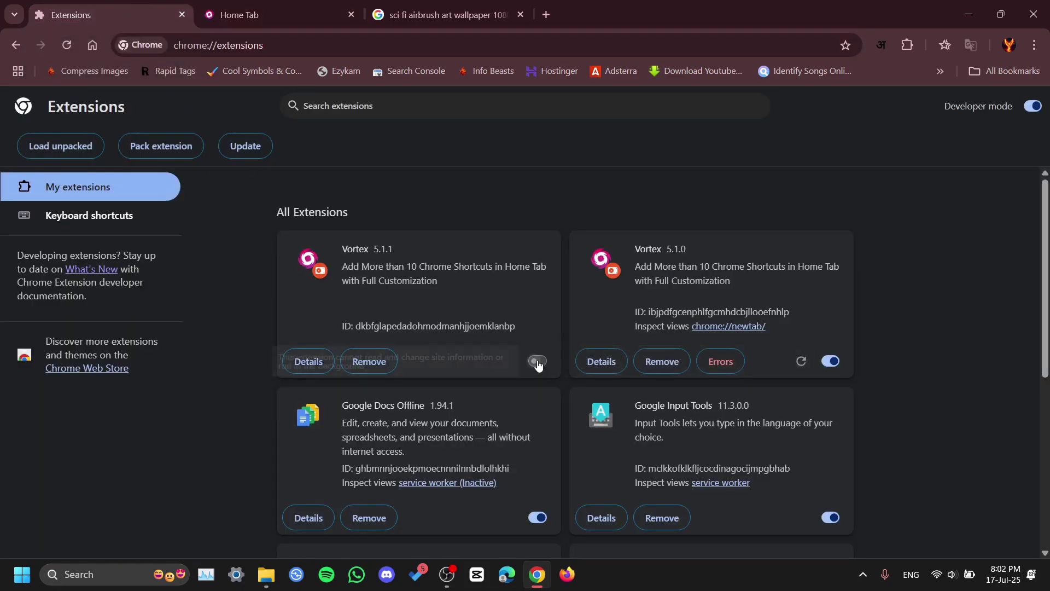
click(831, 361)
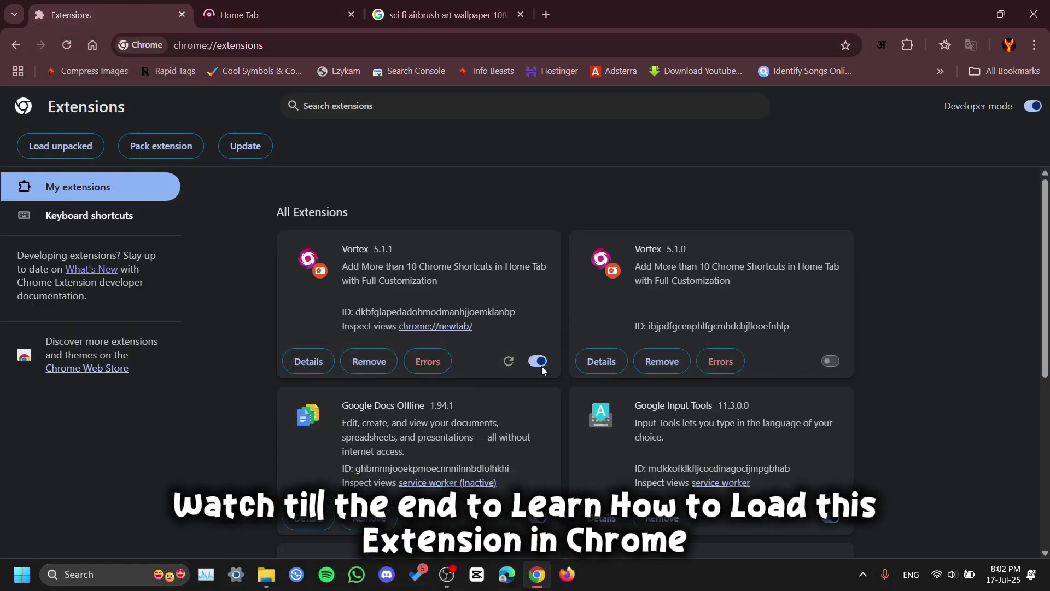
- View the blue neon city home tab, opening and closing the Customization panel
click(304, 2)
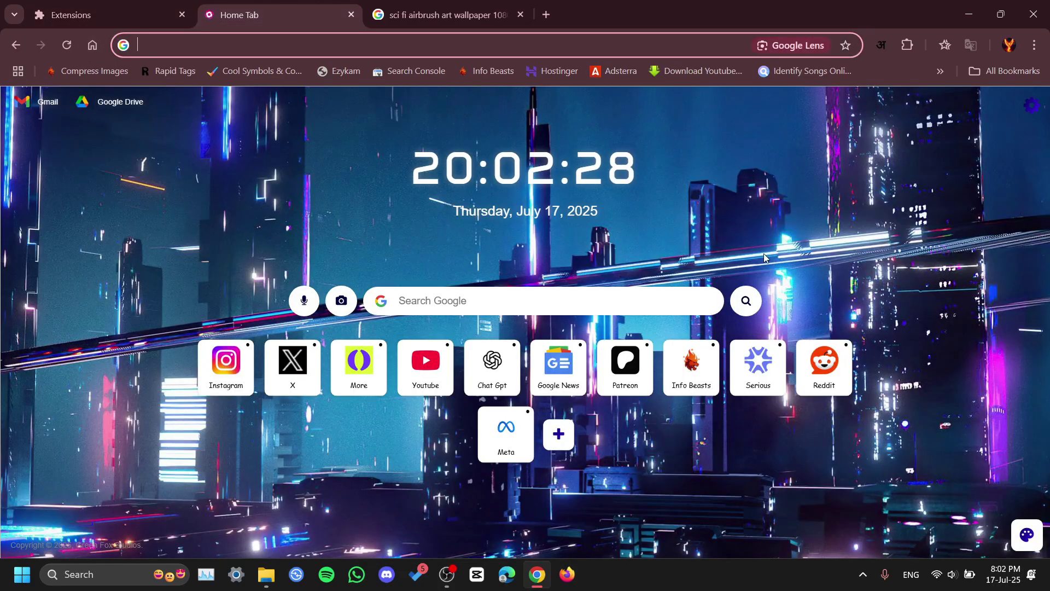
click(1029, 531)
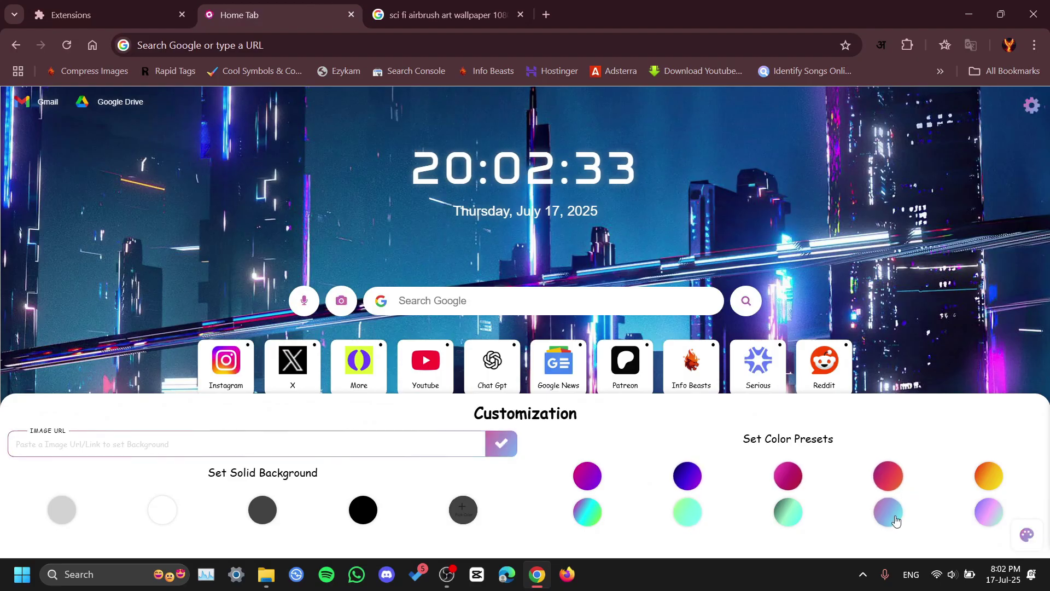
click(1027, 534)
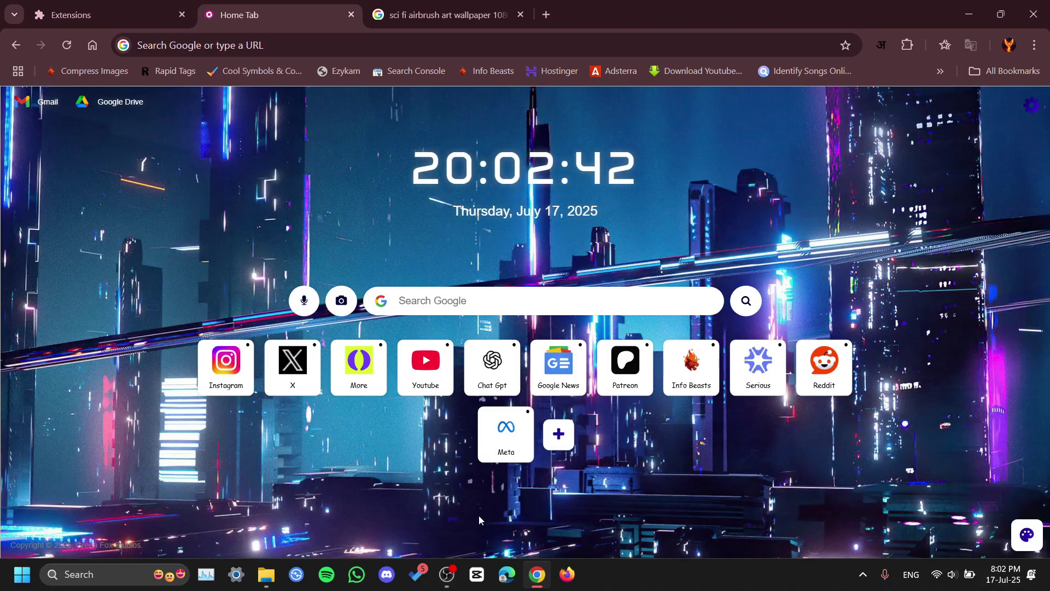
click(1032, 104)
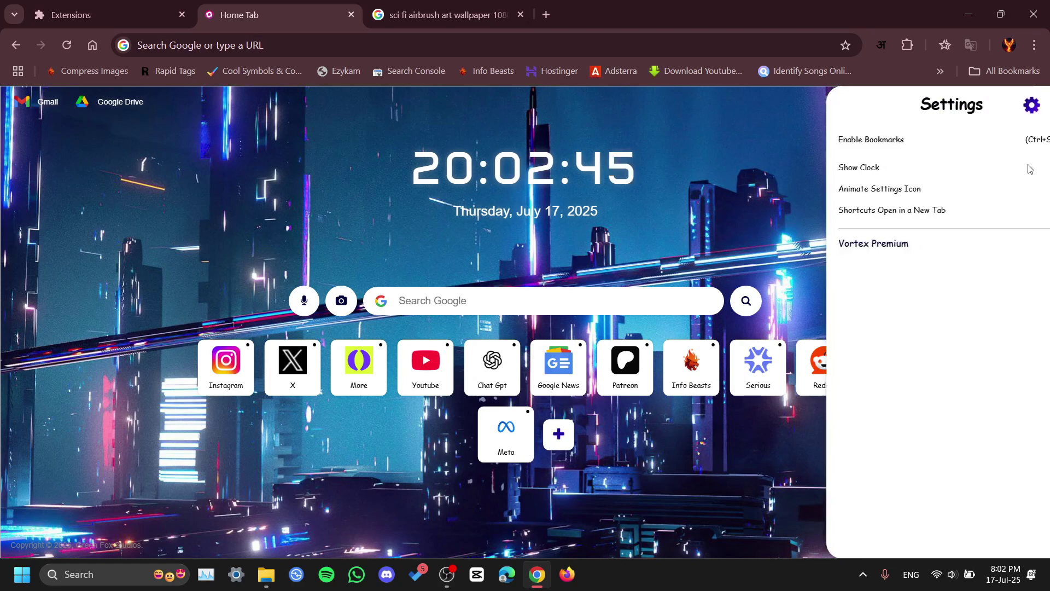
click(1032, 167)
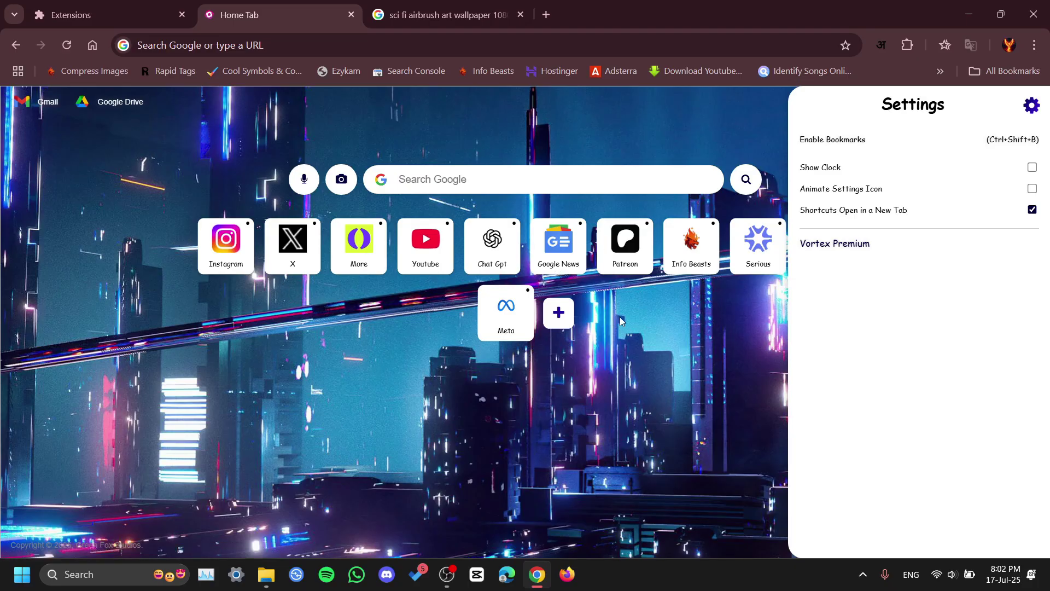
click(1032, 167)
click(1032, 106)
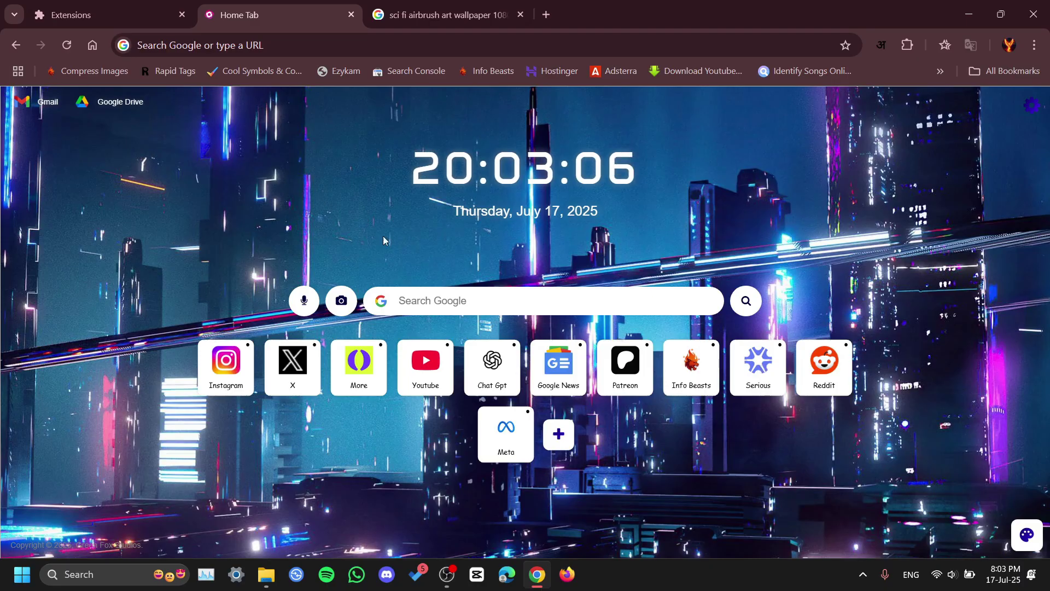
- Switch back from Vortex 5.1.1 to 5.1.0 and view its home page in the new tab
click(140, 5)
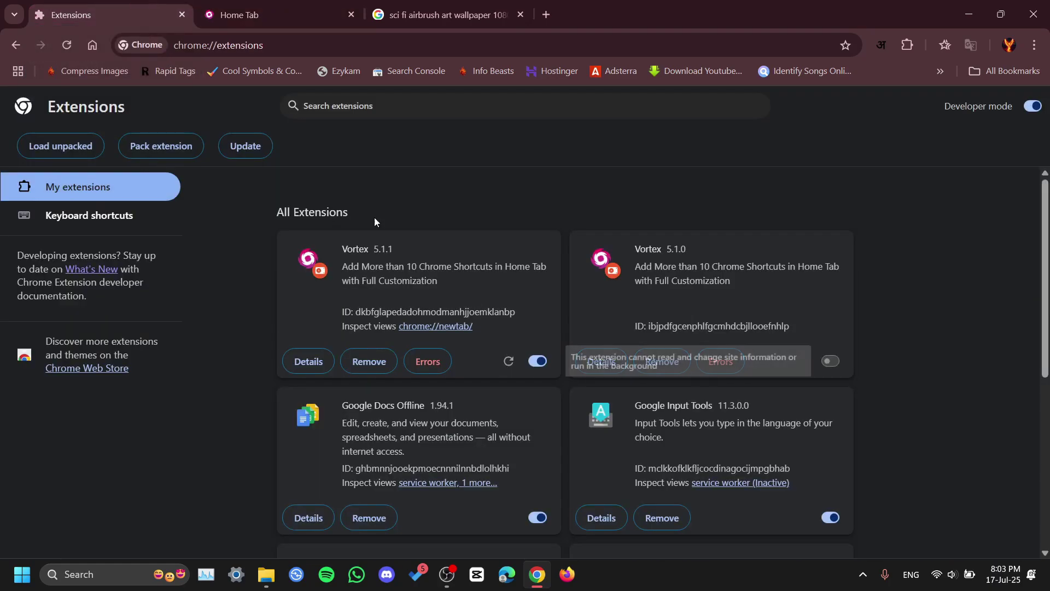
click(830, 361)
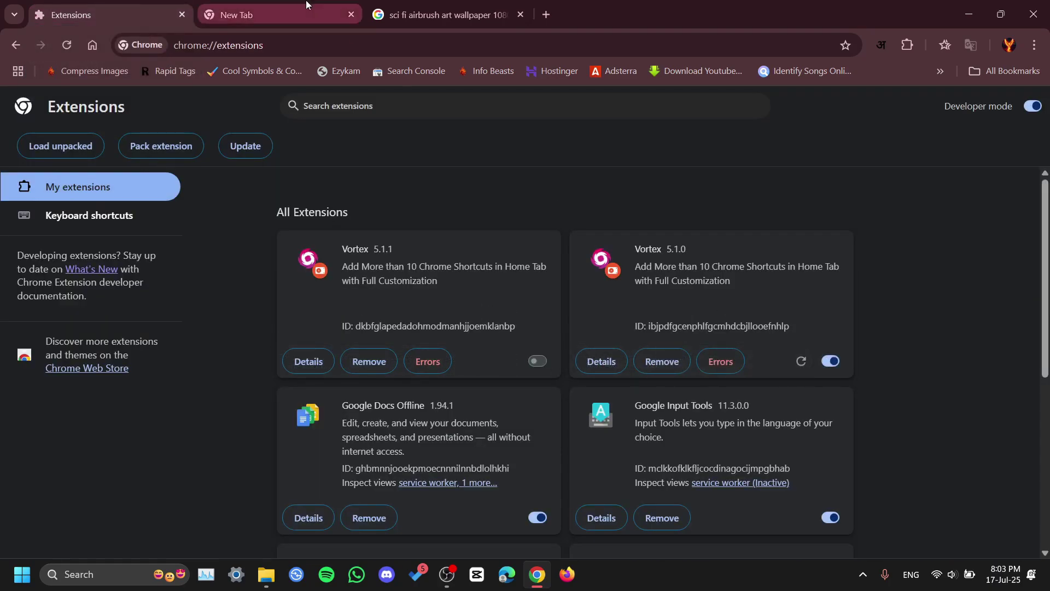
click(236, 15)
click(99, 44)
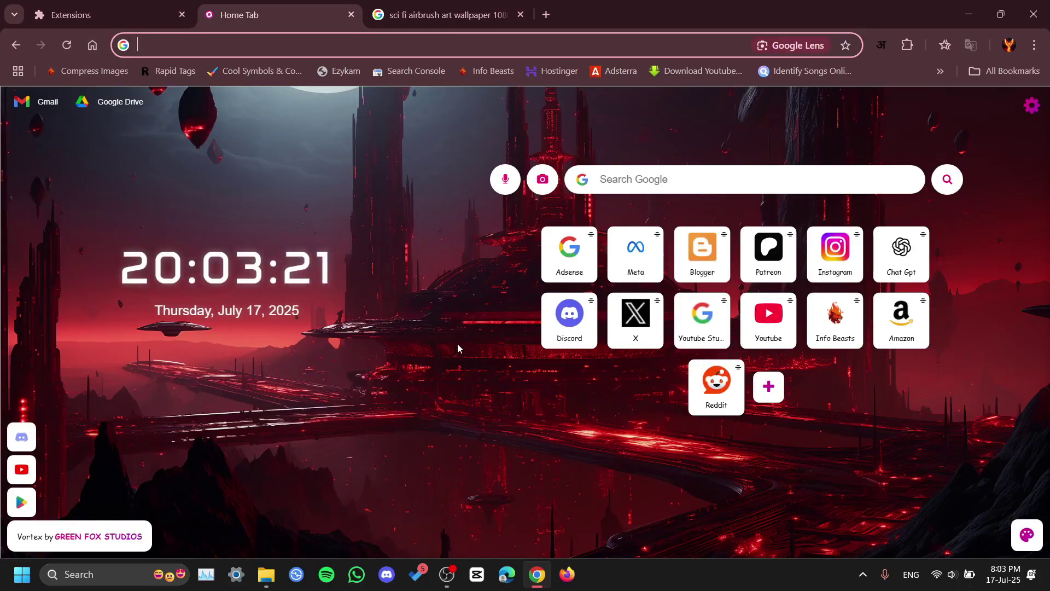
- Return to the extensions page and close the browser menu without choosing anything
click(173, 12)
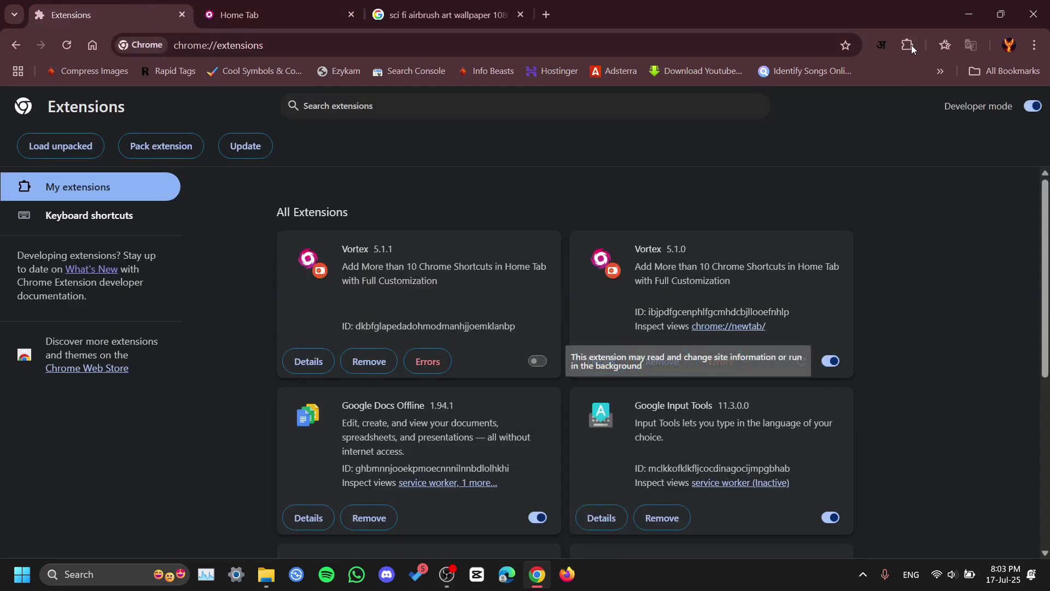
click(1034, 45)
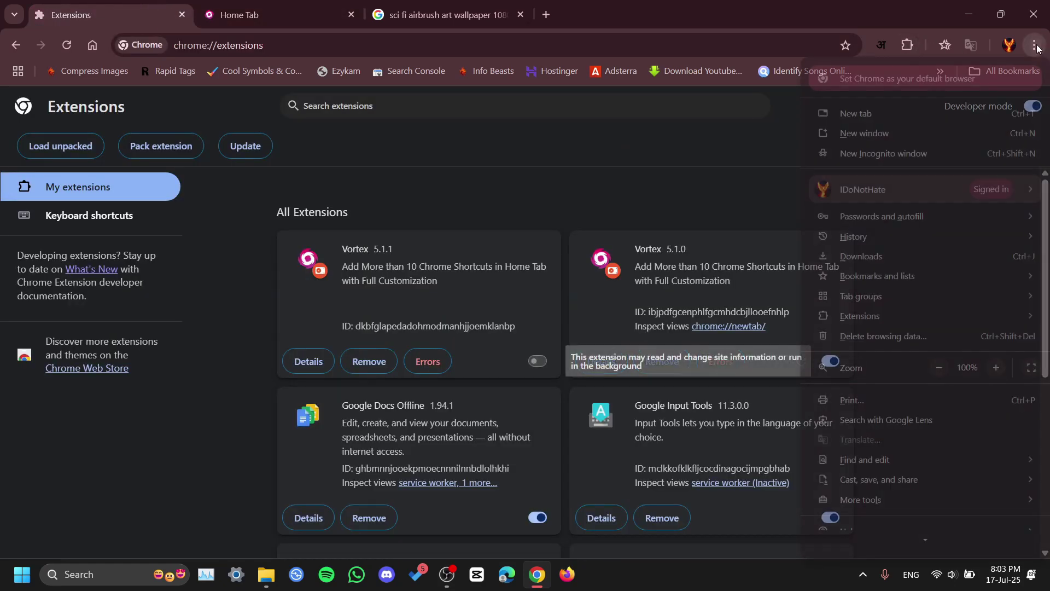
mouse_move(920, 311)
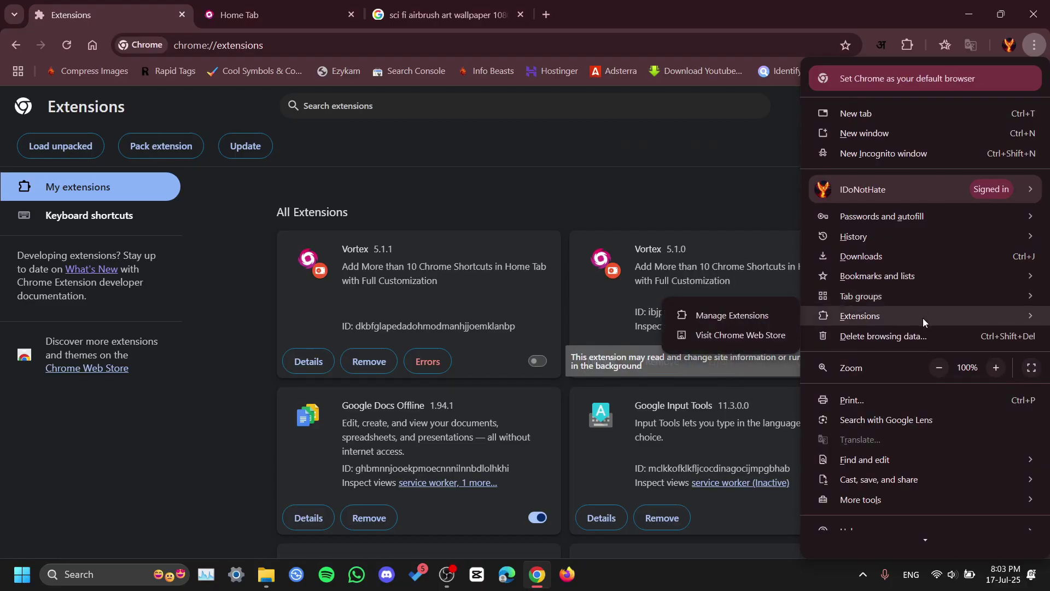
click(704, 165)
click(1033, 106)
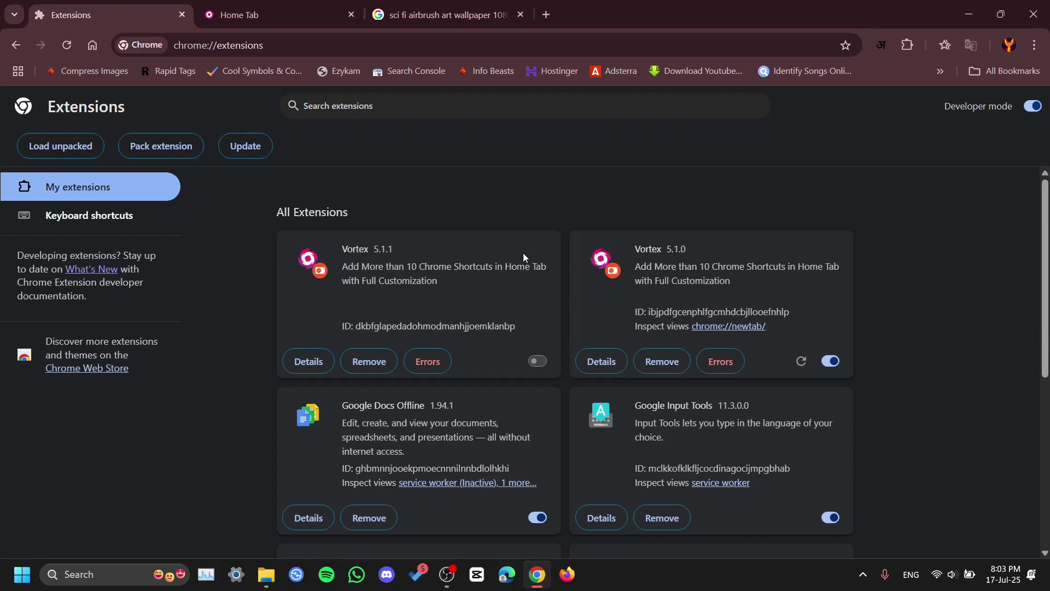
click(67, 147)
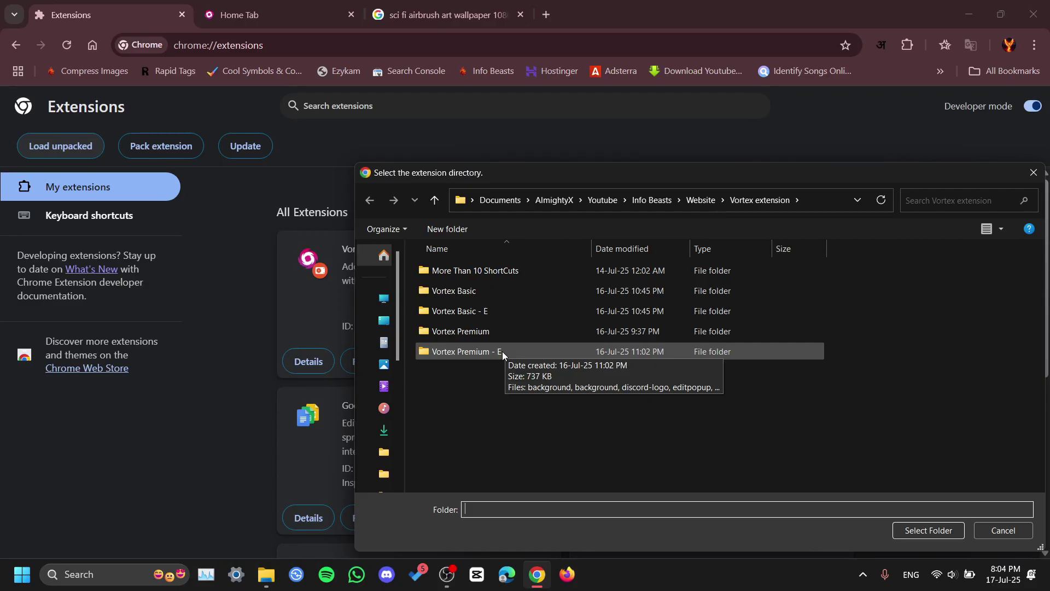
click(1001, 530)
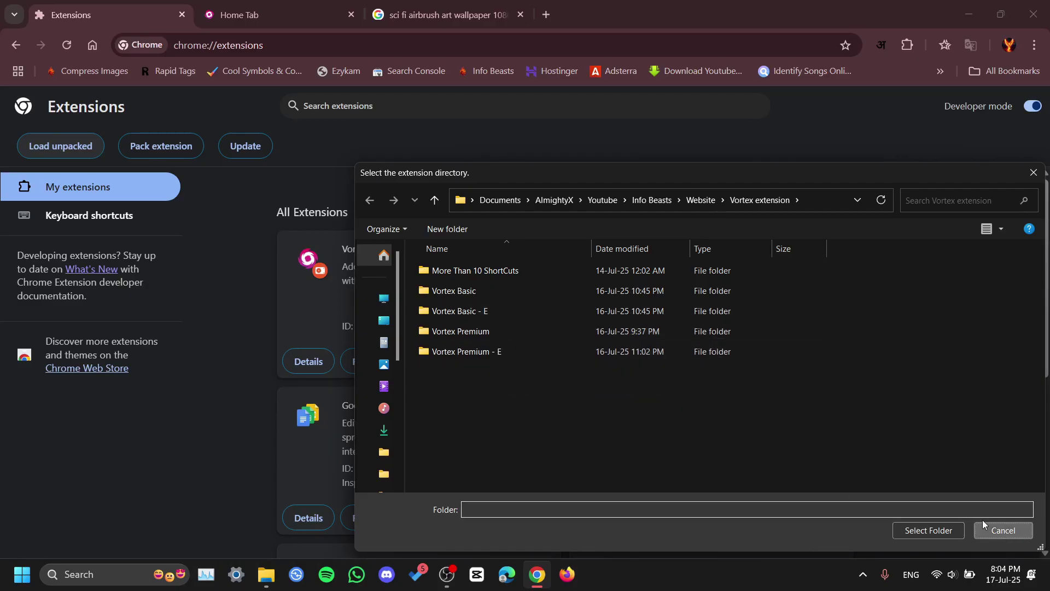